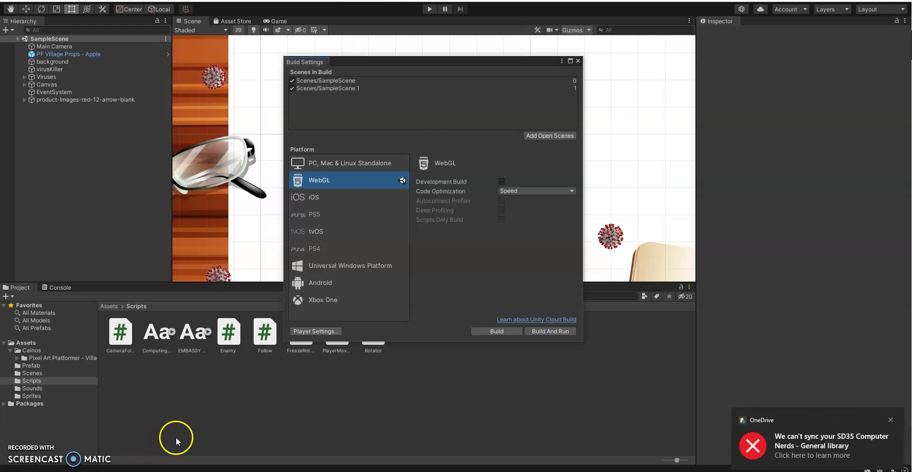
Review the WebGL Player settings, including Resolution and Presentation and the compression format under Publishing Settings
left_click(890, 420)
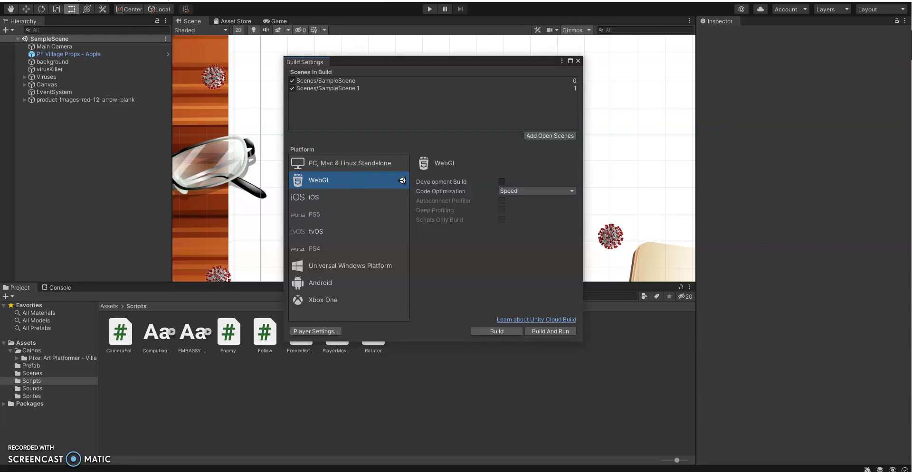
left_click(24, 1)
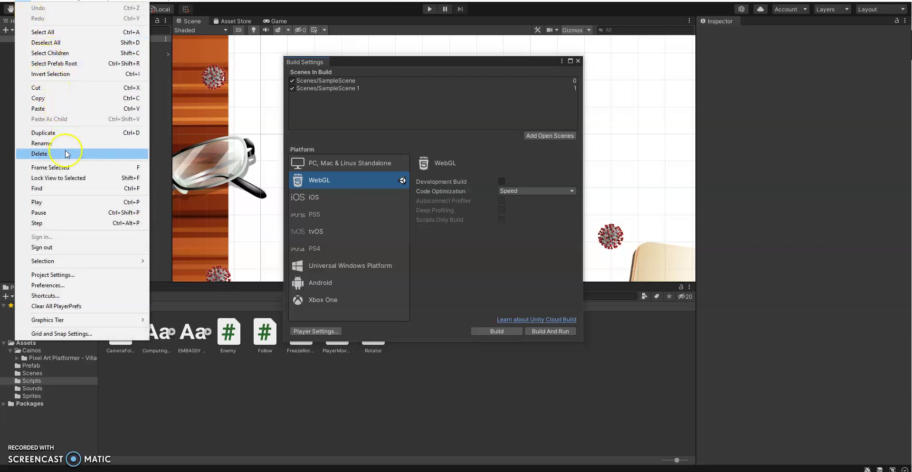
left_click(92, 281)
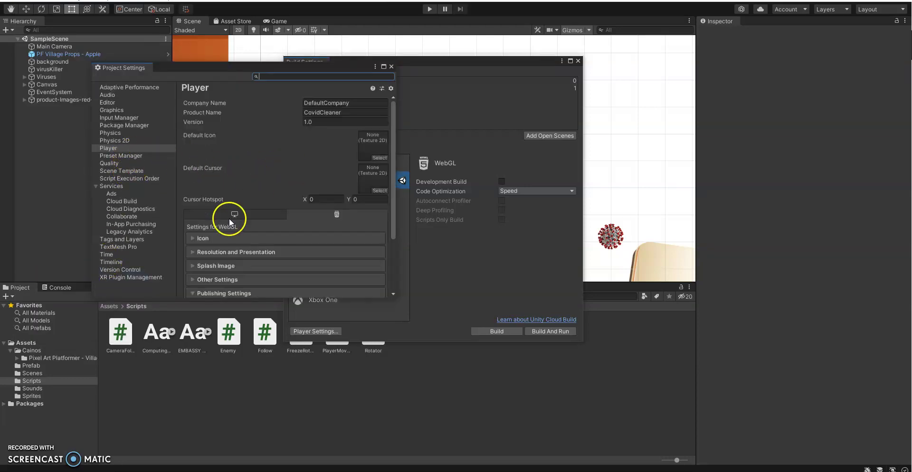
left_click(191, 253)
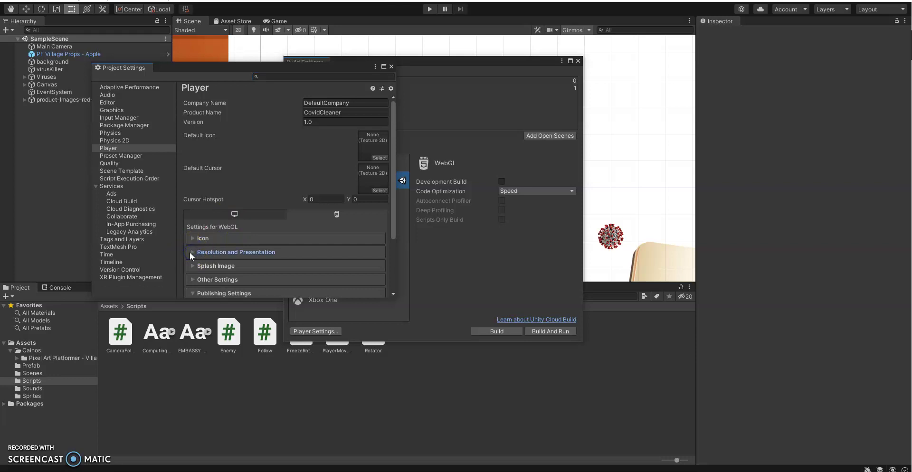
left_click(193, 252)
scroll(261, 222, "down", 3)
scroll(261, 223, "down", 3)
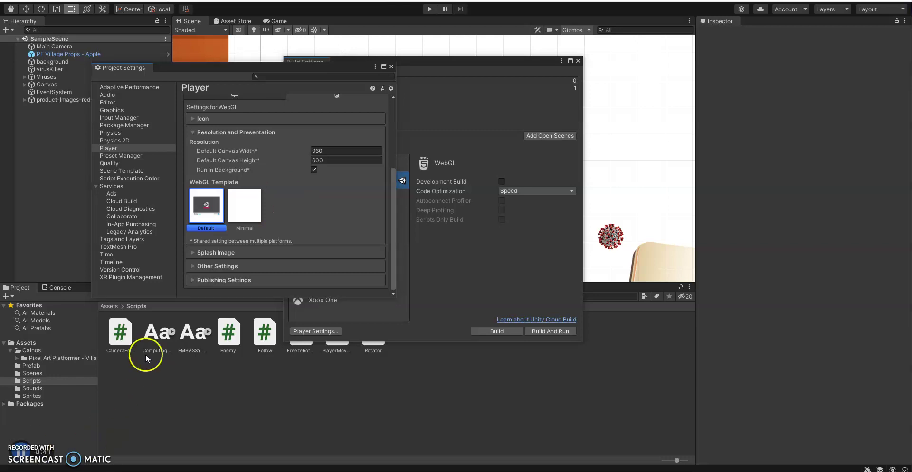
left_click(195, 280)
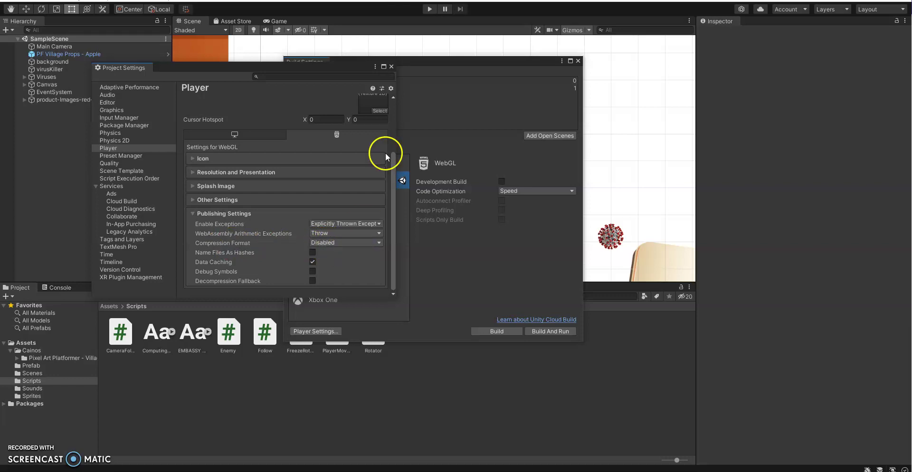
left_click(392, 67)
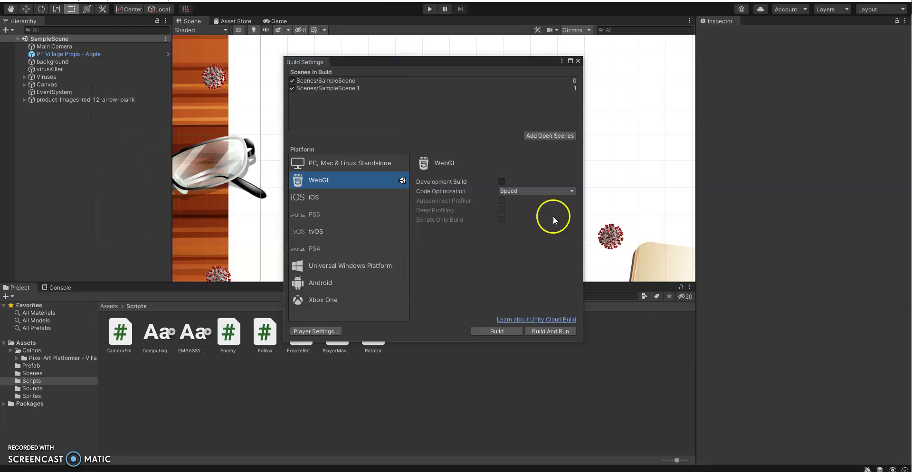
left_click(555, 331)
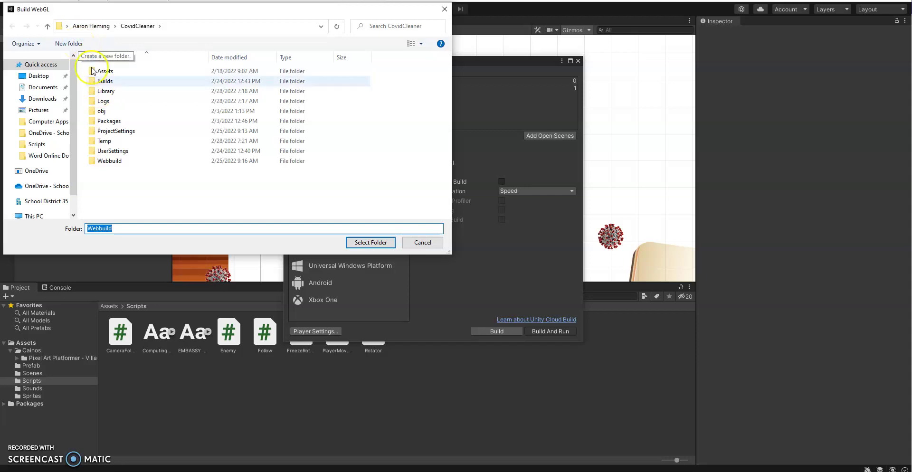
left_click(110, 163)
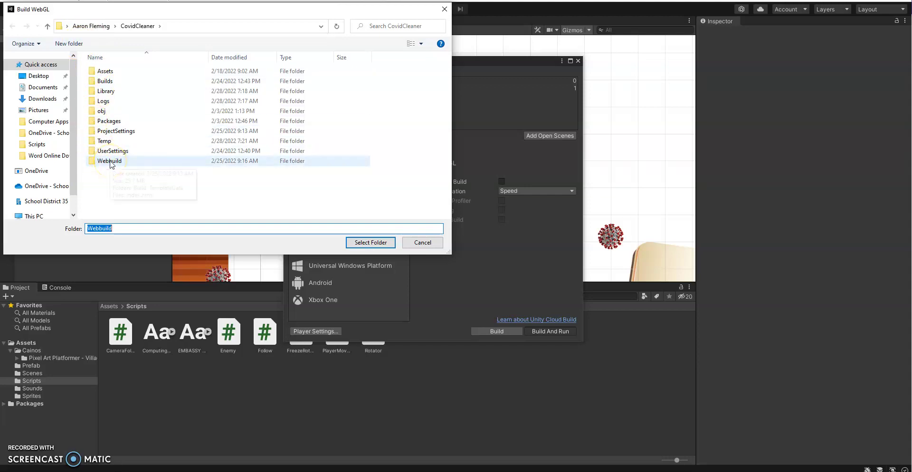
left_click(349, 245)
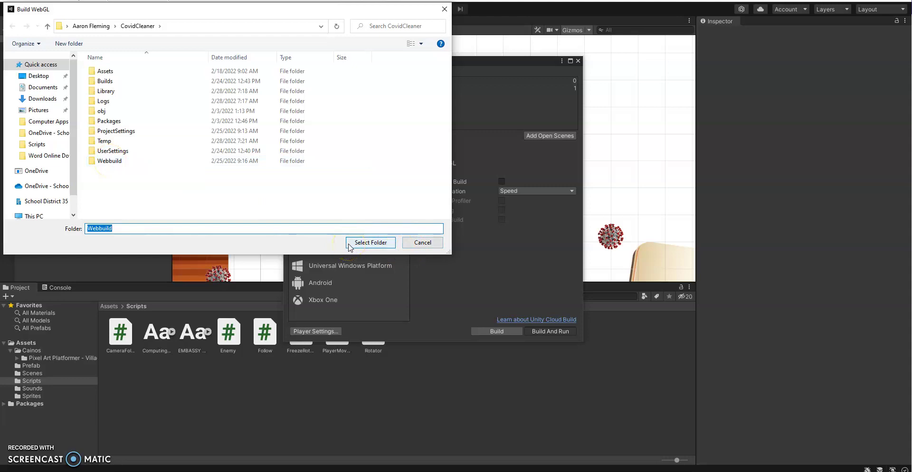
left_click(394, 245)
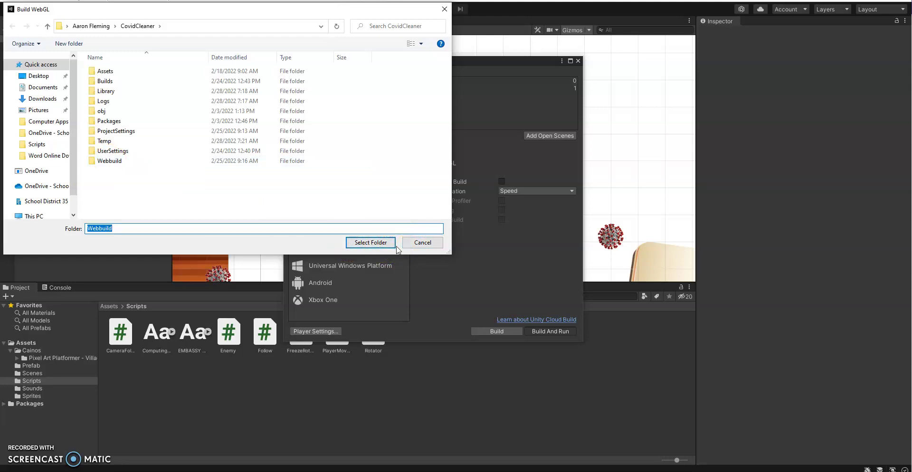
left_click(433, 252)
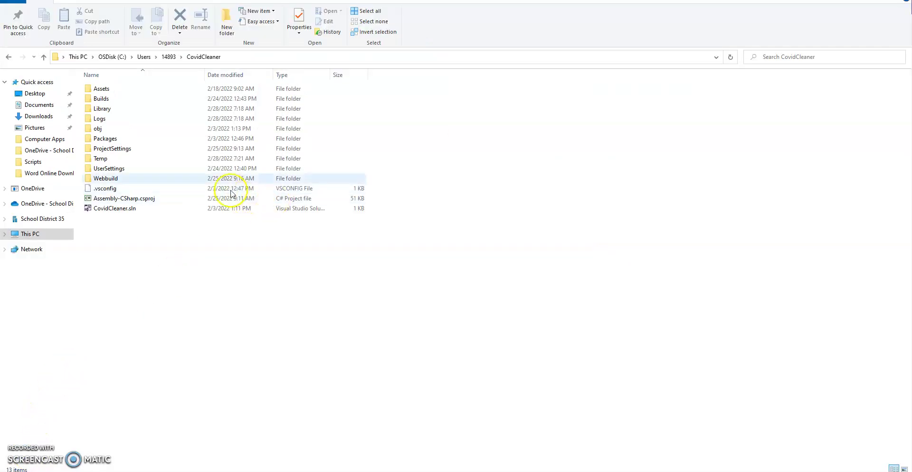
Open the CovidCleaner project's Webbuild folder in File Explorer and examine the build output it contains
double_click(118, 179)
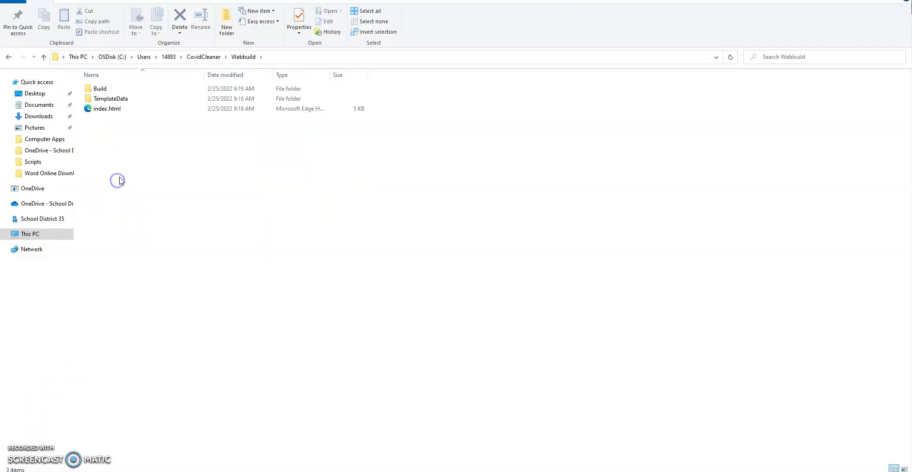
left_click(108, 90)
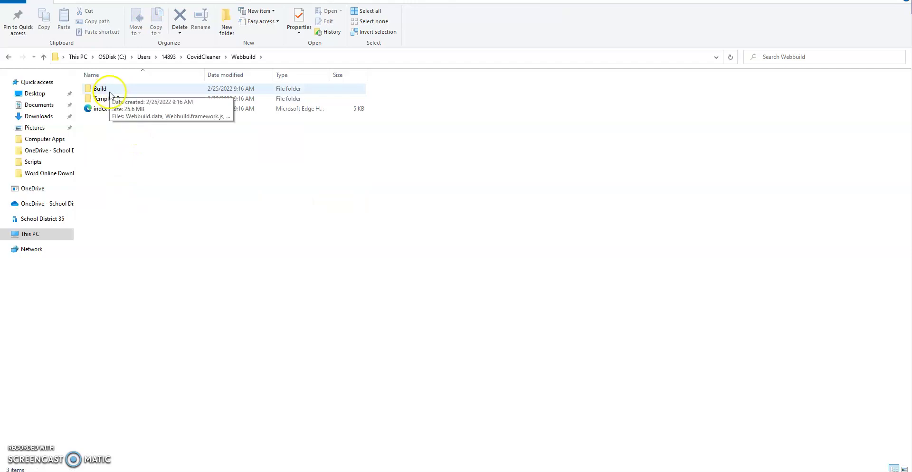
left_click(110, 112)
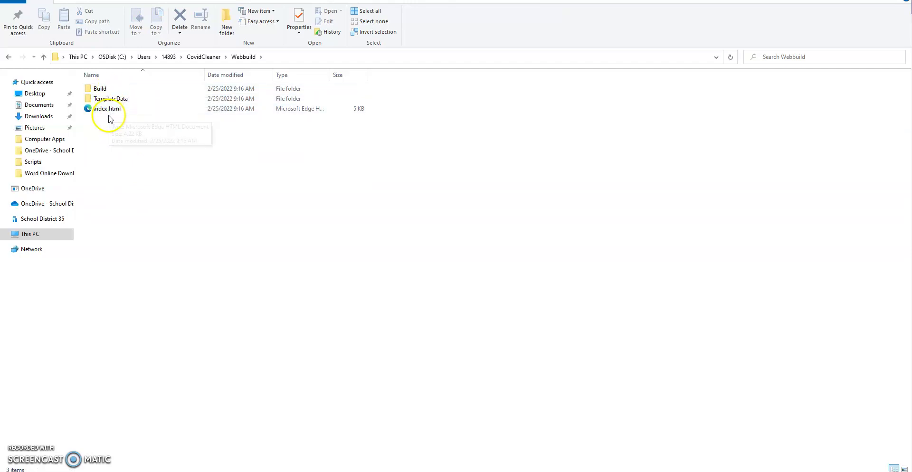
left_click(101, 90)
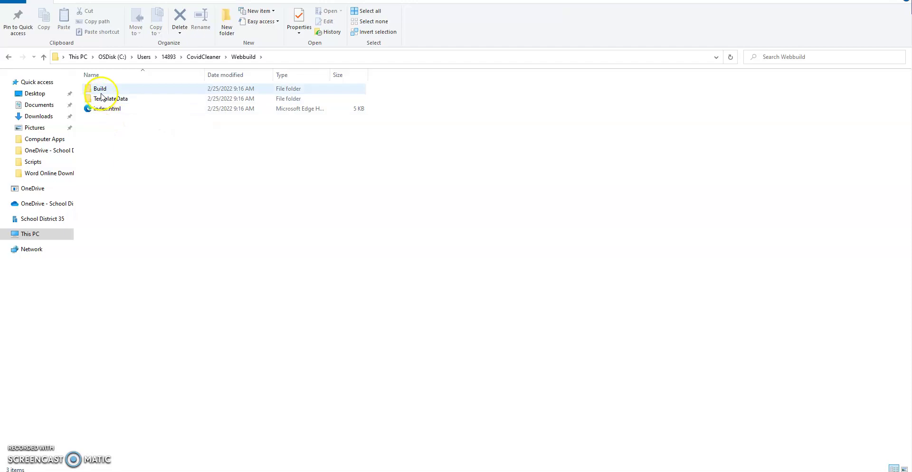
left_click(121, 126)
Open index.html from the Webbuild folder in Microsoft Edge to test it locally, and check the same page in Chrome
double_click(106, 110)
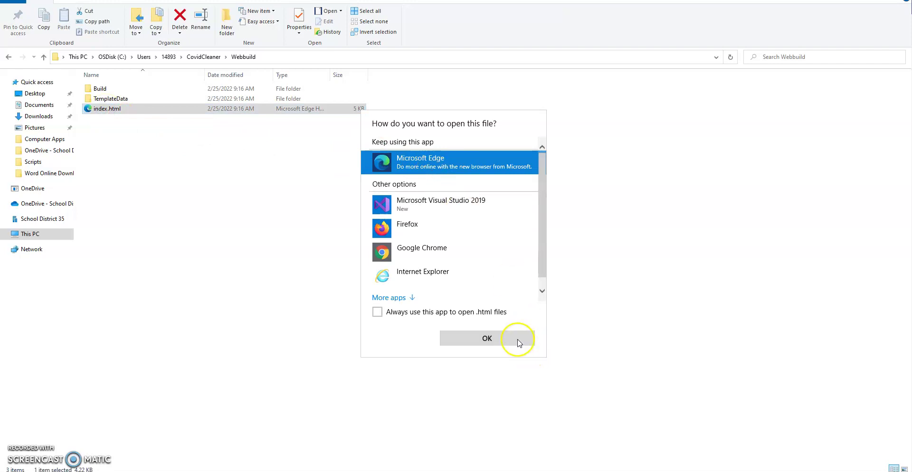
left_click(518, 340)
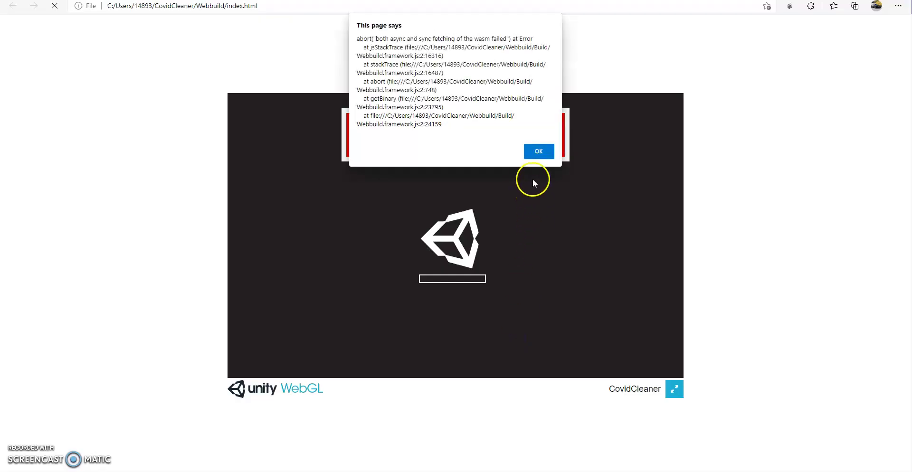
left_click(537, 152)
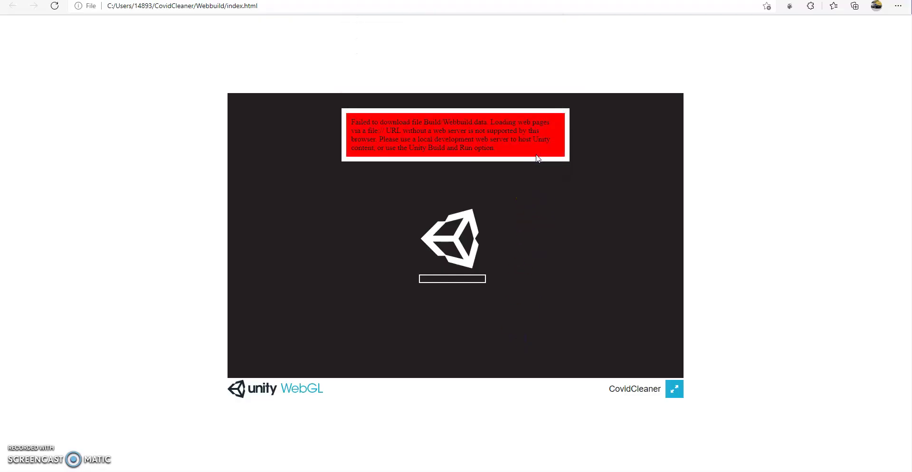
left_click(672, 392)
key("alt+Tab")
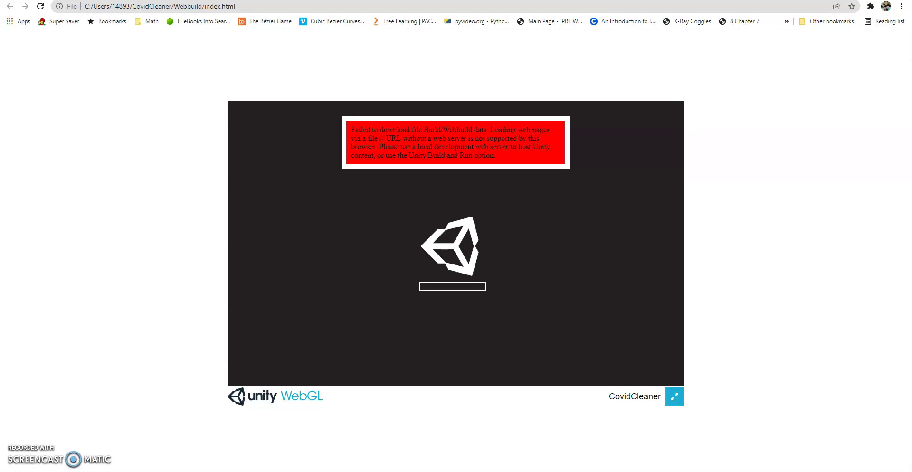
Switch to the GitHub profile in Chrome and create a new public repository named CovidCleaner3
key("alt+Tab")
double_click(489, 140)
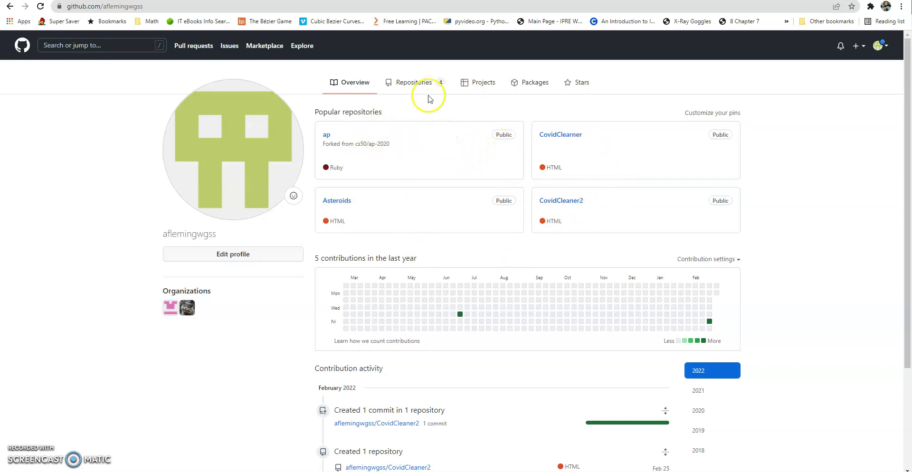
left_click(418, 85)
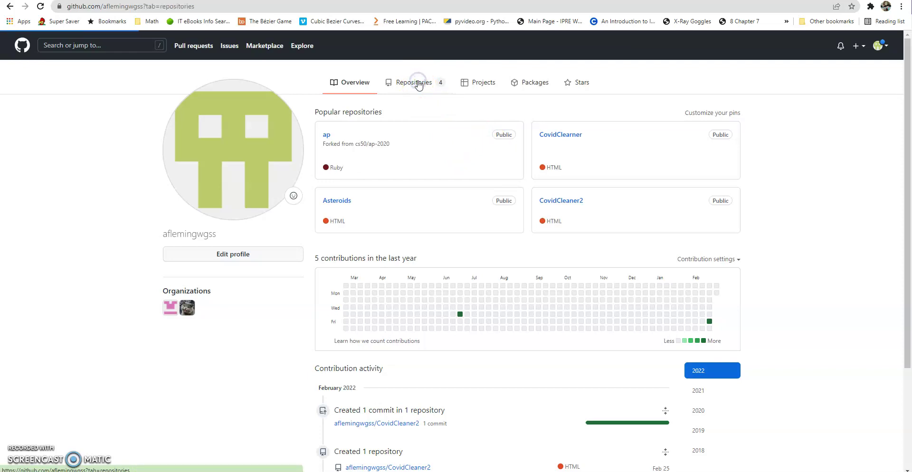
left_click(730, 109)
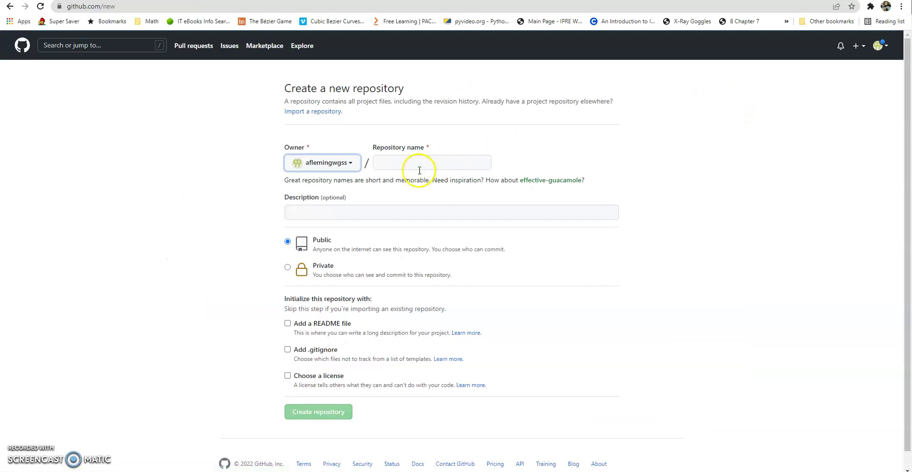
left_click(409, 161)
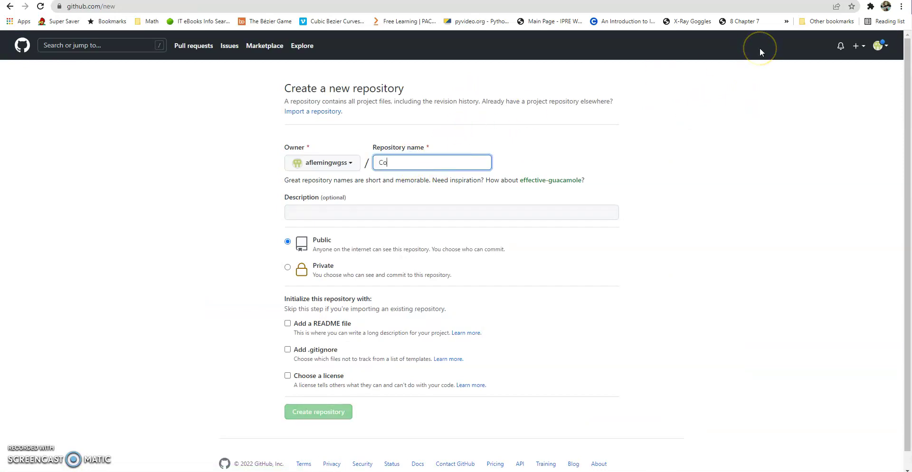
type("CovidClearne")
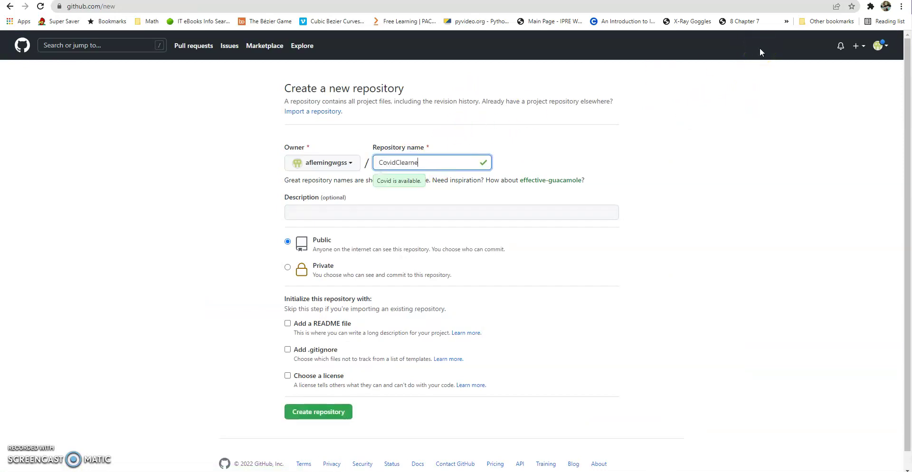
key("BackSpace")
key("BackSpace")
key("BackSpace")
type("ner3")
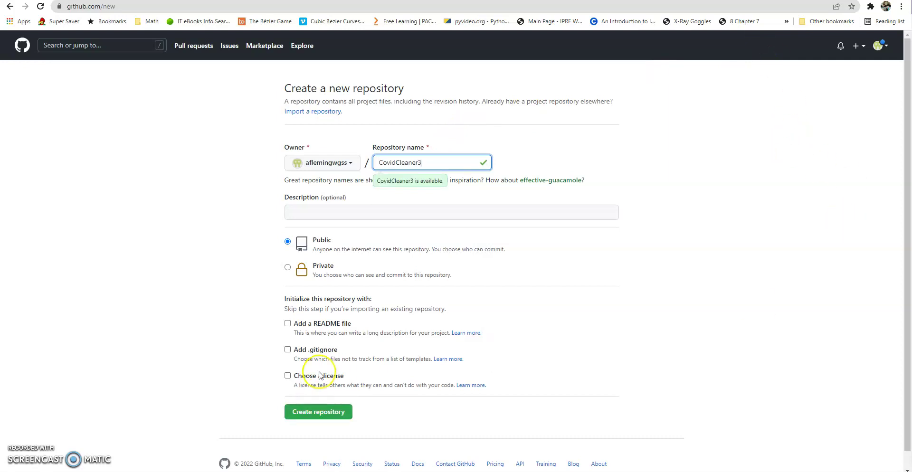
left_click(321, 418)
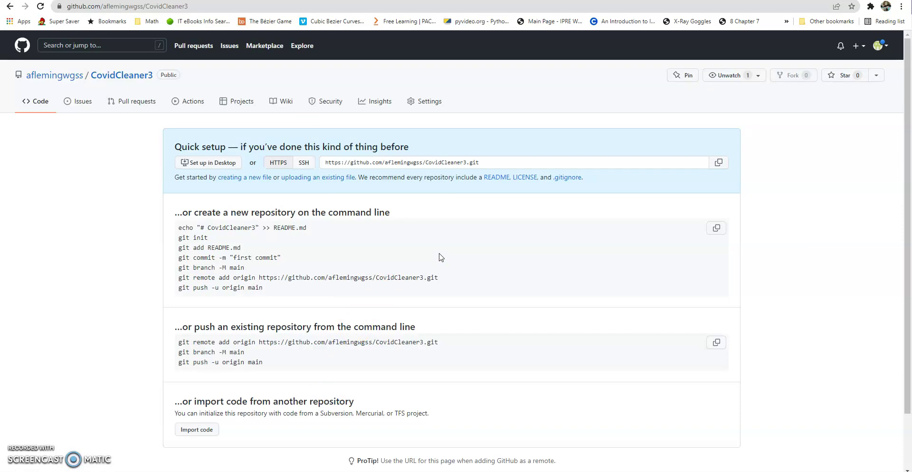
Add the Build folder, TemplateData folder and index.html from Webbuild to the CovidCleaner3 repository's file upload page
left_click(435, 252)
scroll(407, 239, "down", 2)
scroll(401, 241, "up", 2)
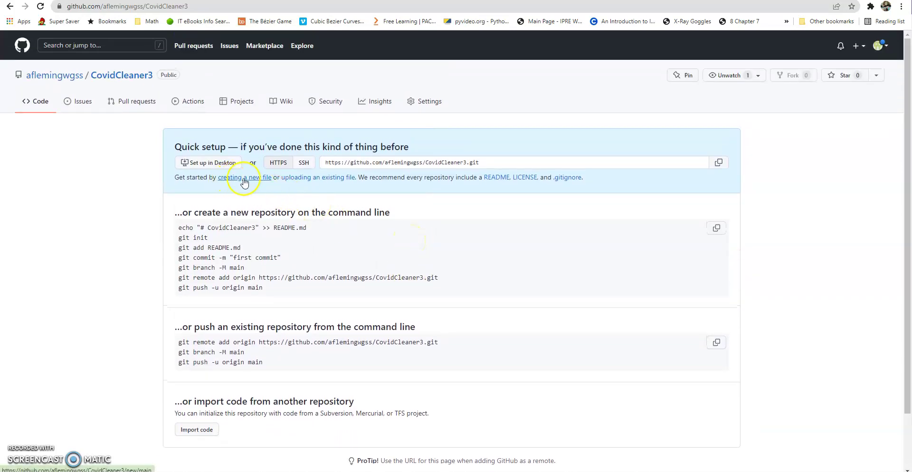
left_click(302, 178)
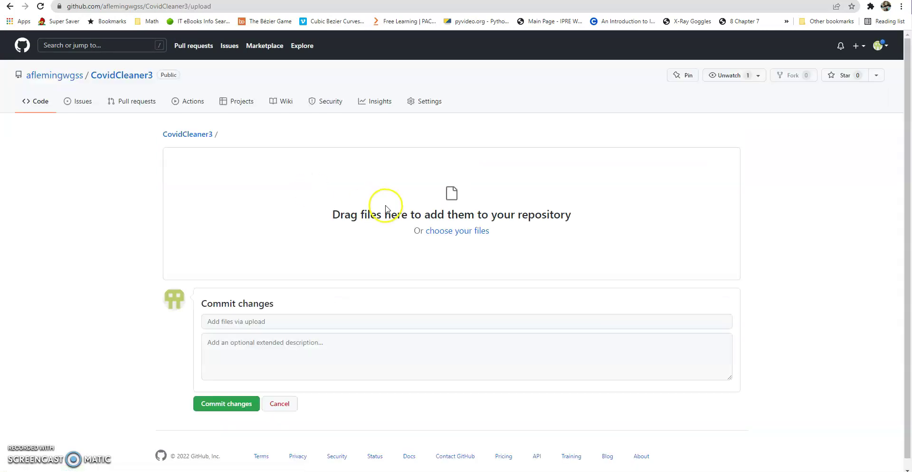
left_click_drag(314, 1, 725, 70)
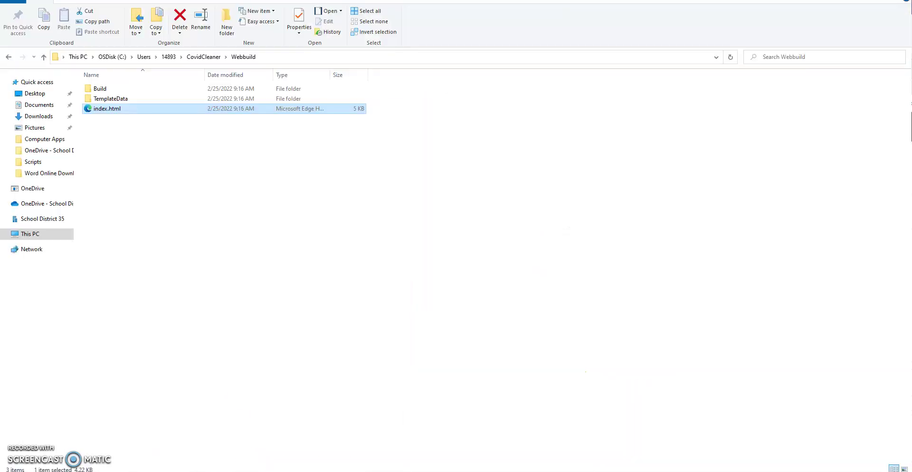
key("alt+Tab")
left_click_drag(427, 1, 414, 111)
left_click_drag(110, 262, 643, 310)
left_click_drag(732, 72, 387, 96)
double_click(386, 96)
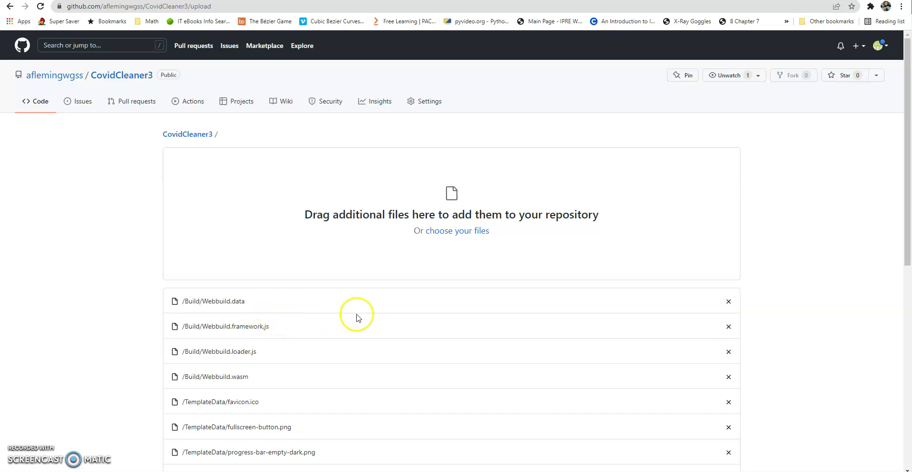
Commit the uploaded build files to the CovidCleaner3 repository
scroll(357, 316, "down", 6)
scroll(358, 317, "down", 2)
left_click(224, 424)
left_click(227, 417)
left_click(227, 417)
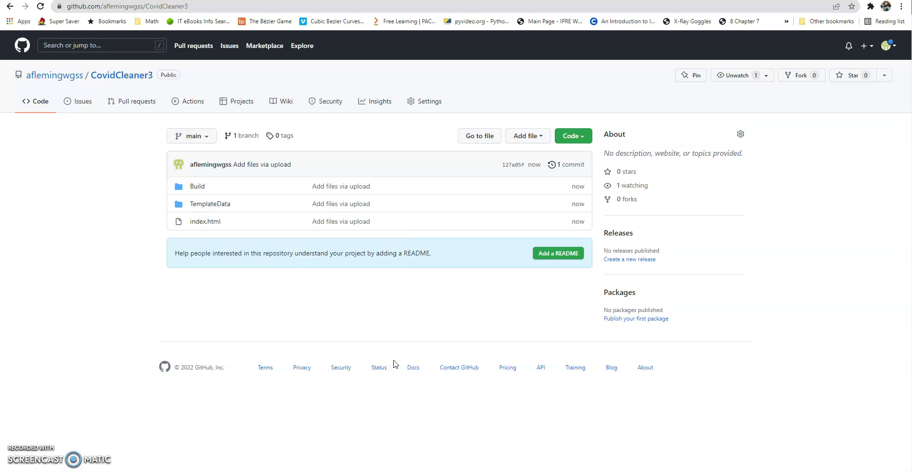
Enable GitHub Pages for the CovidCleaner3 repository using the main branch and the / (root) folder as source, and save it
left_click(431, 102)
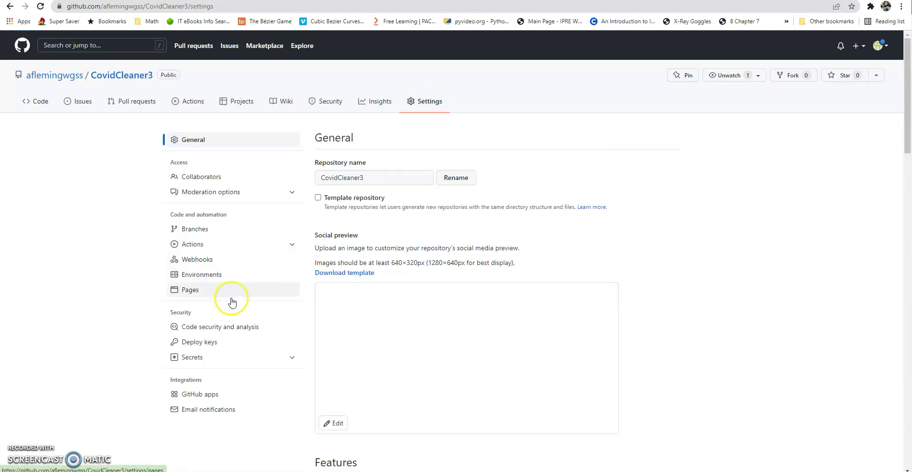
left_click(211, 290)
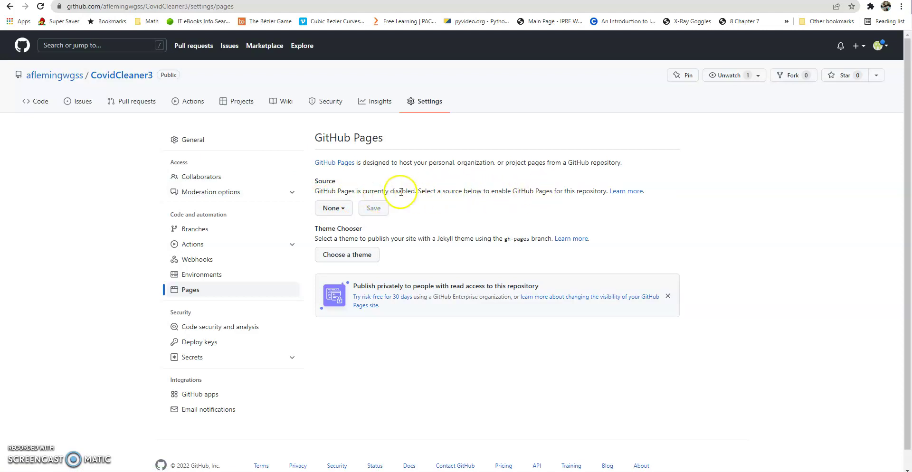
left_click(338, 208)
left_click(344, 272)
left_click(423, 209)
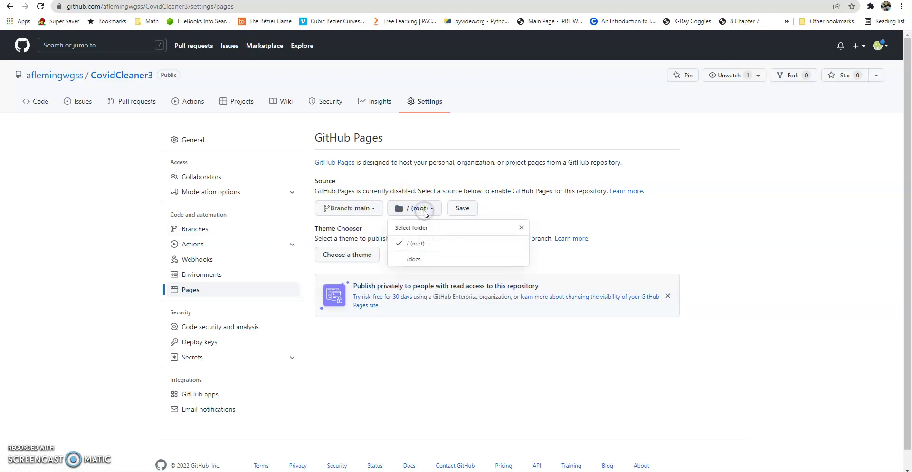
left_click(513, 203)
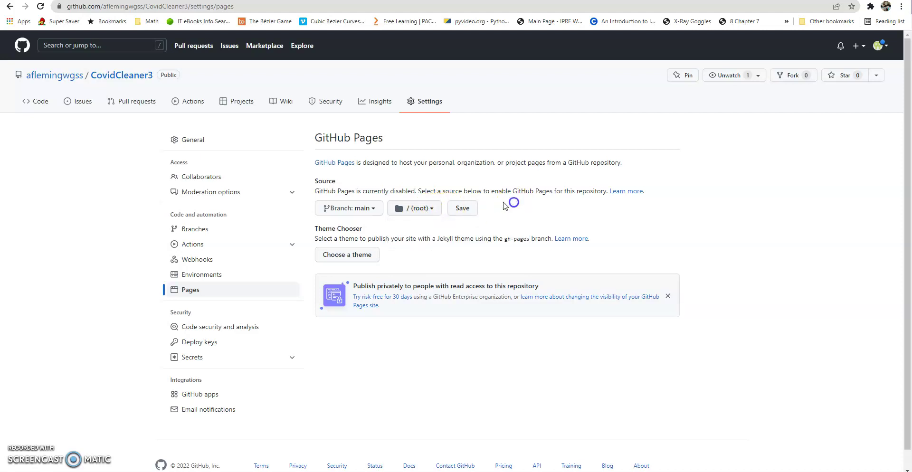
left_click(463, 209)
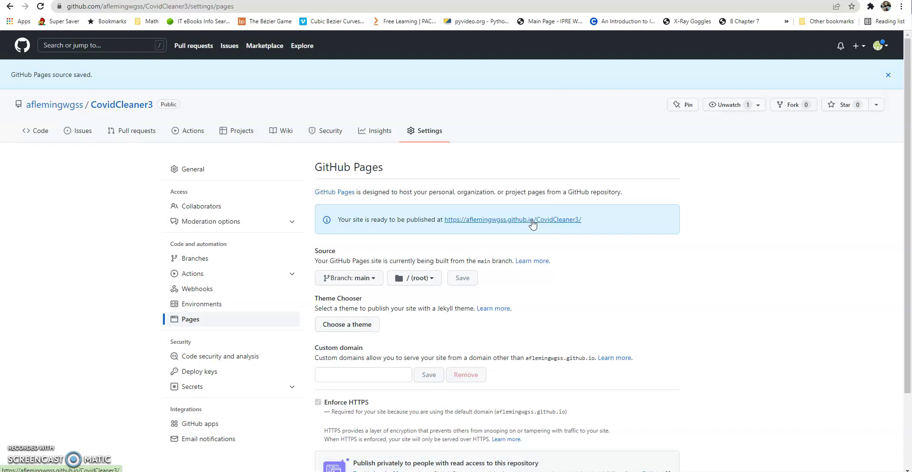
Open the CovidCleaner3 GitHub Pages site from its published link, return to the Pages settings and try the link again
left_click(532, 221)
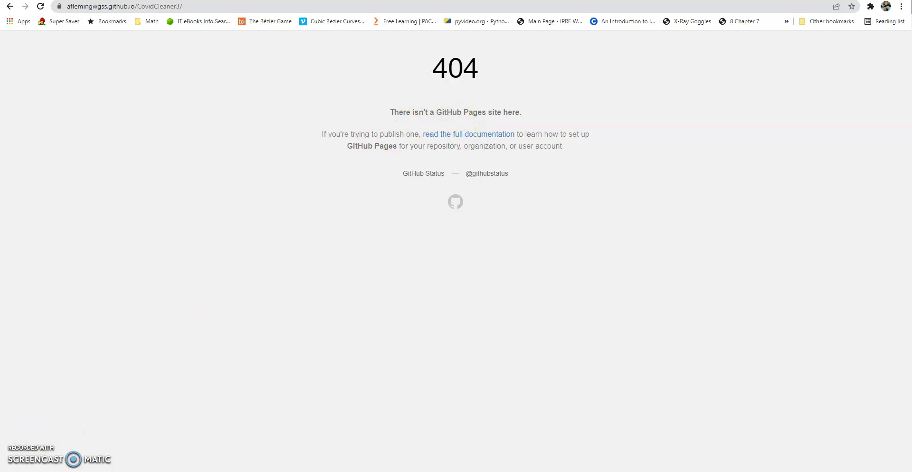
key("alt+Left")
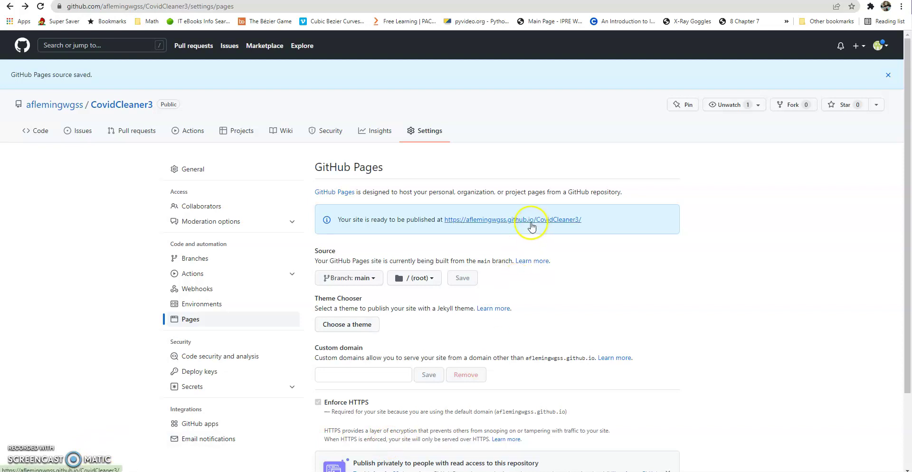
left_click(529, 221)
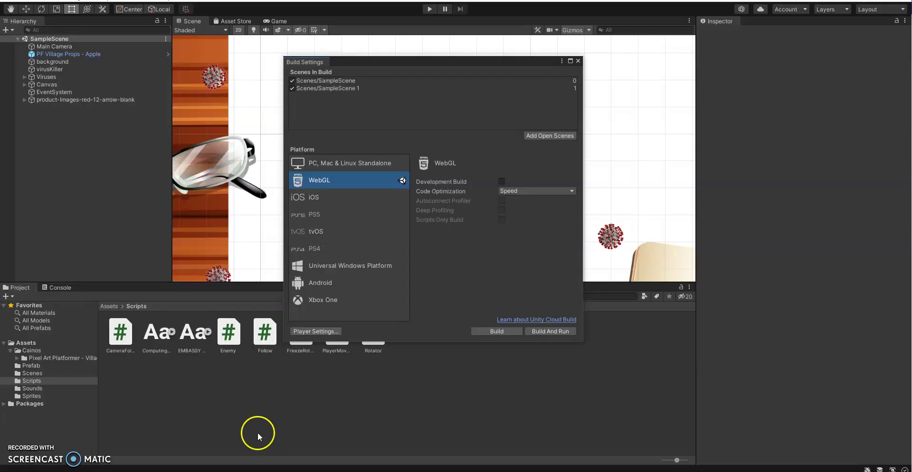
In Unity, examine the WebGL Resolution and Presentation and Publishing Settings in the project's Player settings, and close the settings window
left_click(21, 0)
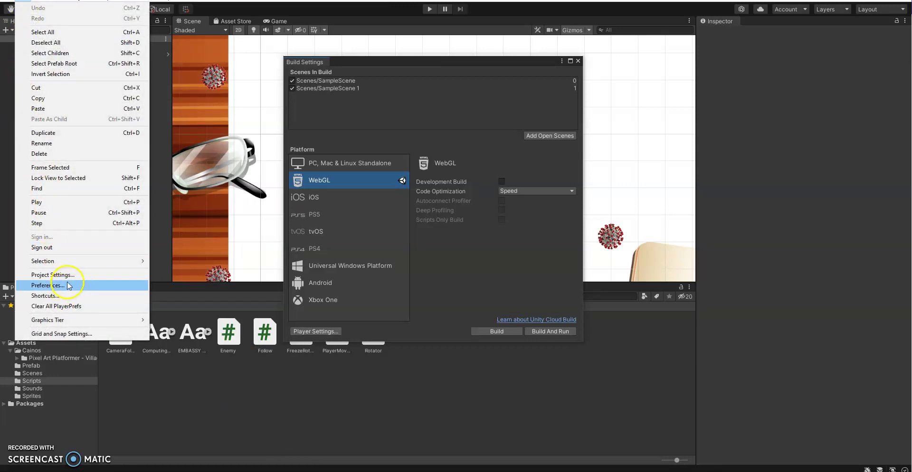
left_click(53, 275)
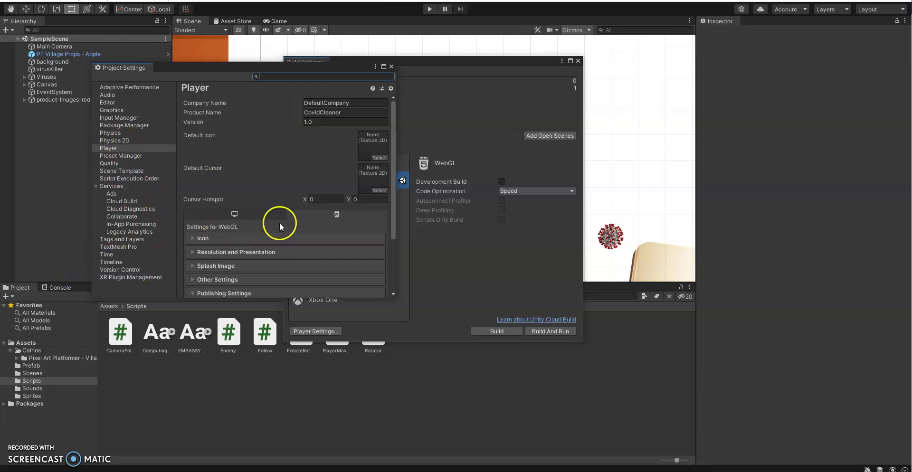
scroll(234, 164, "down", 3)
left_click(194, 198)
left_click(194, 197)
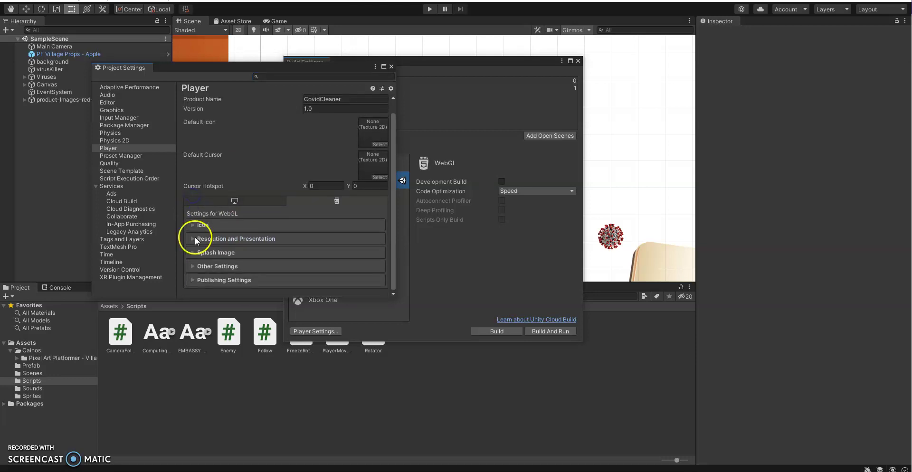
left_click(198, 239)
scroll(237, 235, "down", 3)
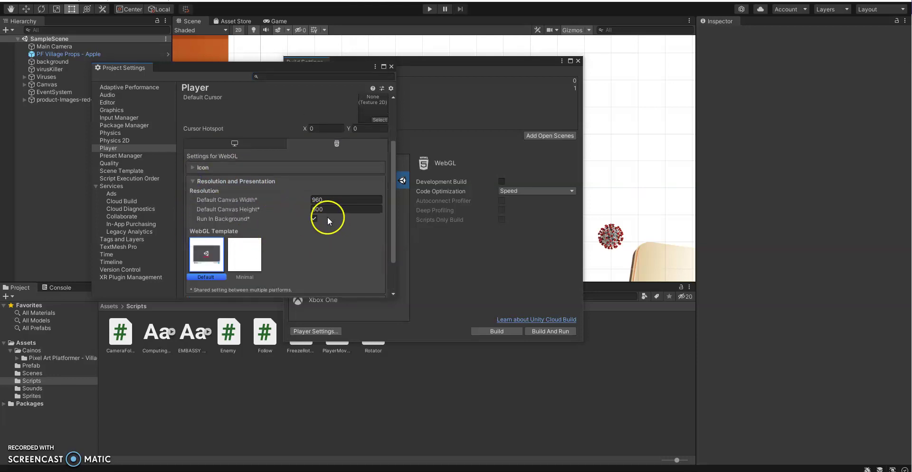
scroll(318, 221, "down", 3)
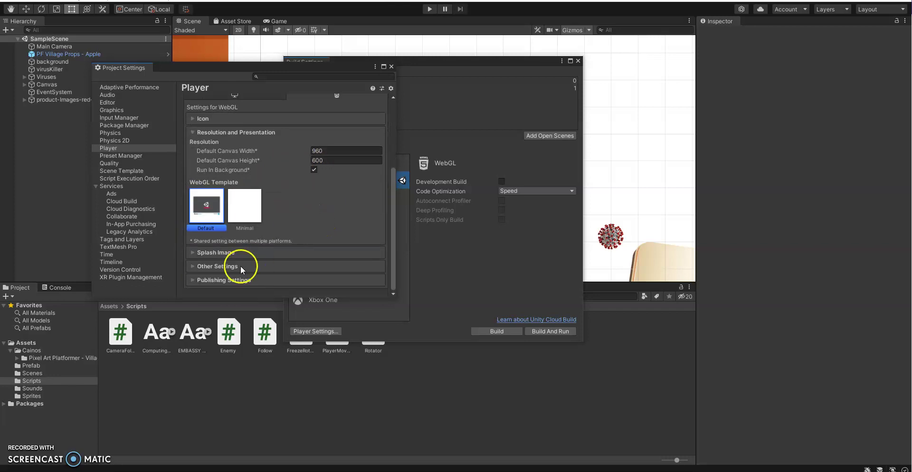
left_click(193, 280)
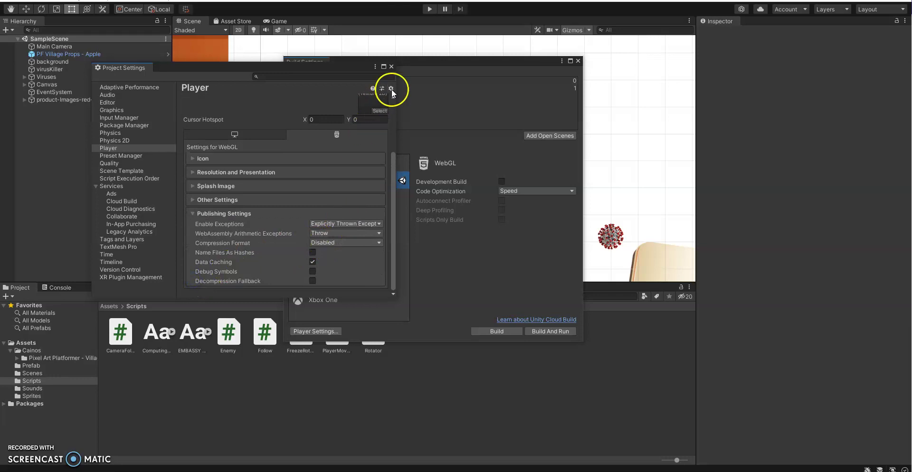
left_click(391, 66)
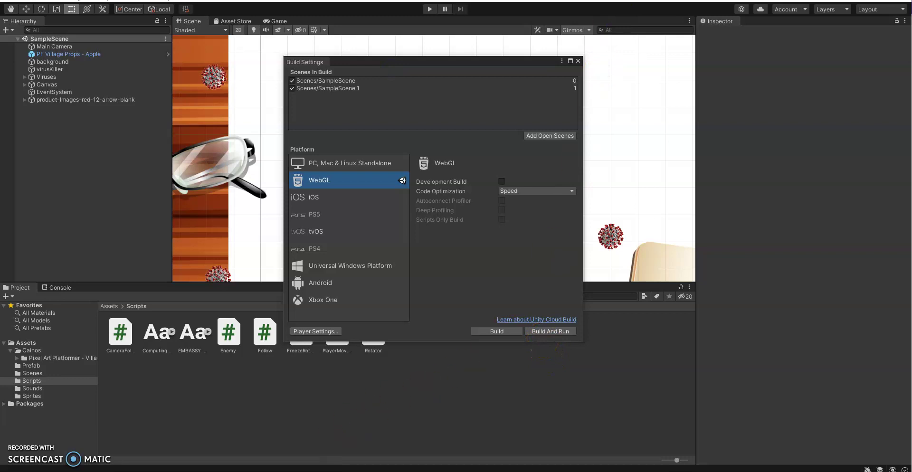
Switch back to Chrome, open the CovidCleaner3 repository from the GitHub profile and show its options for adding files
mouse_move(314, 468)
left_click(290, 456)
left_click(10, 7)
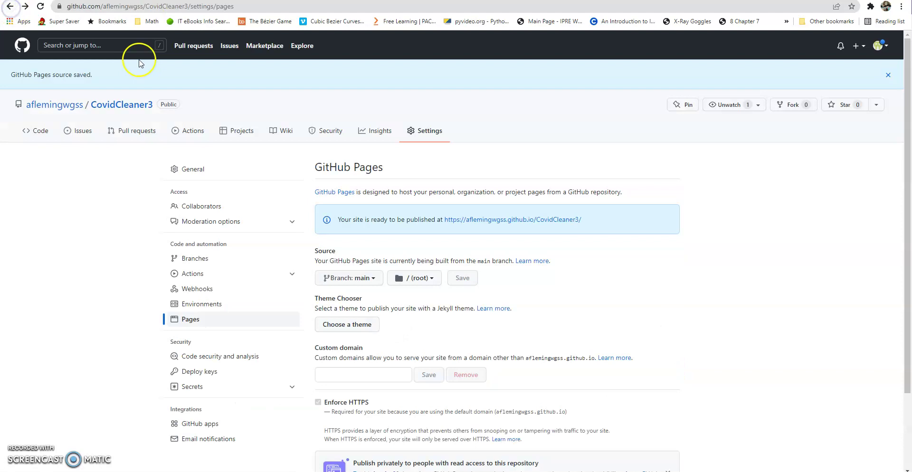
left_click(63, 105)
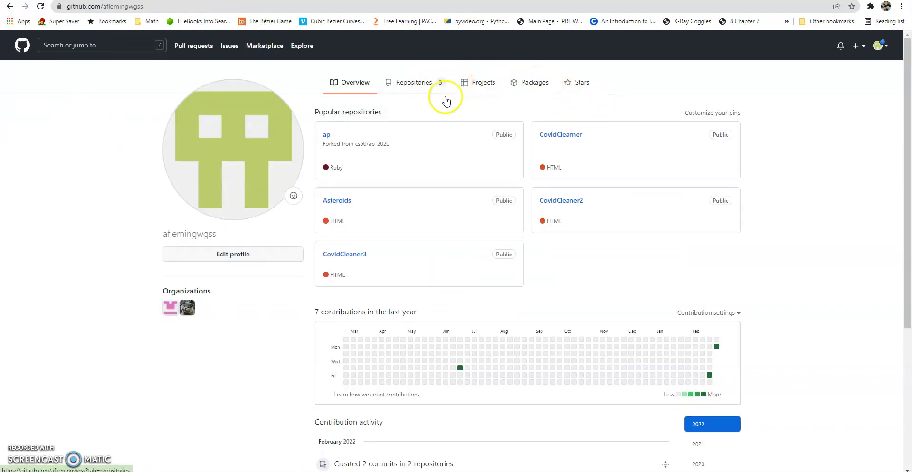
left_click(387, 262)
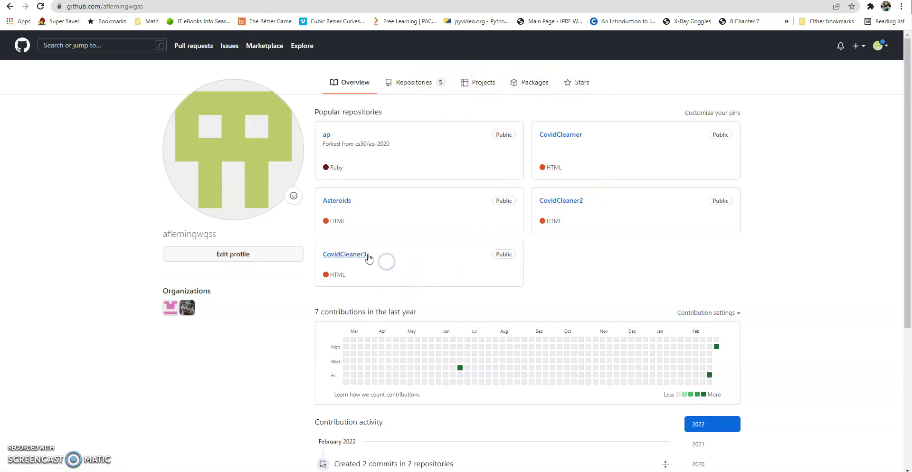
left_click(368, 255)
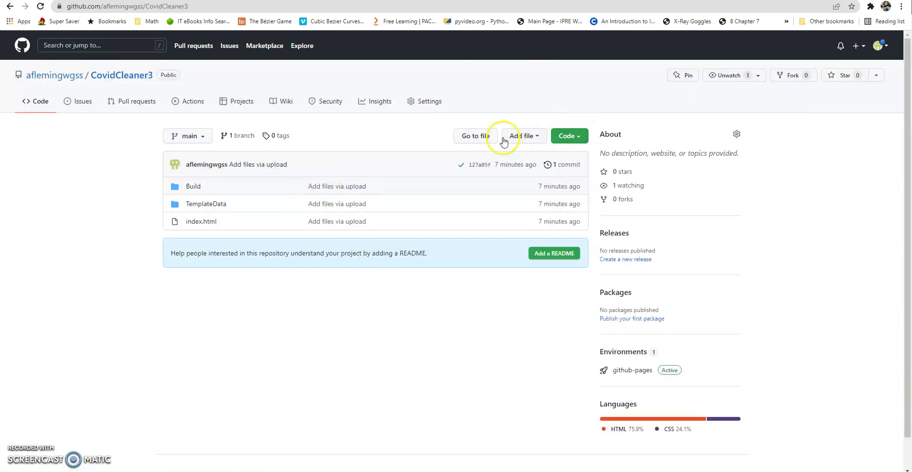
left_click(526, 136)
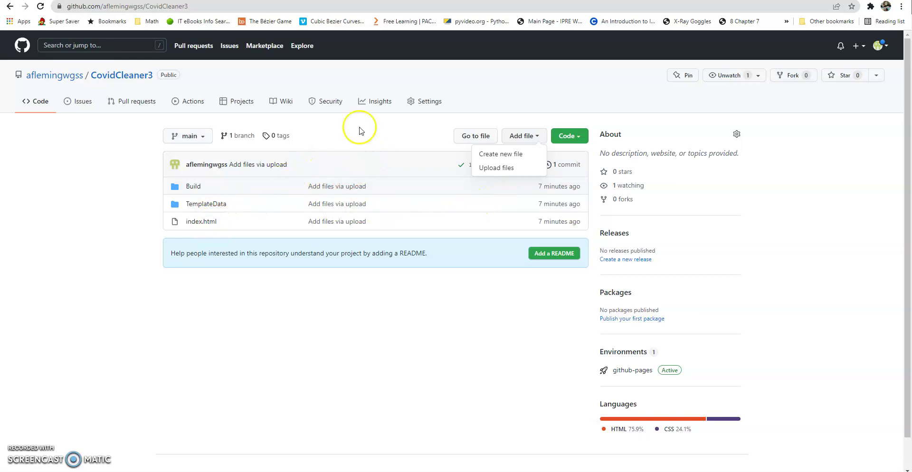
Review the GitHub Pages source of CovidCleaner3, checking the branch choices and keeping / (root) as the folder
left_click(423, 102)
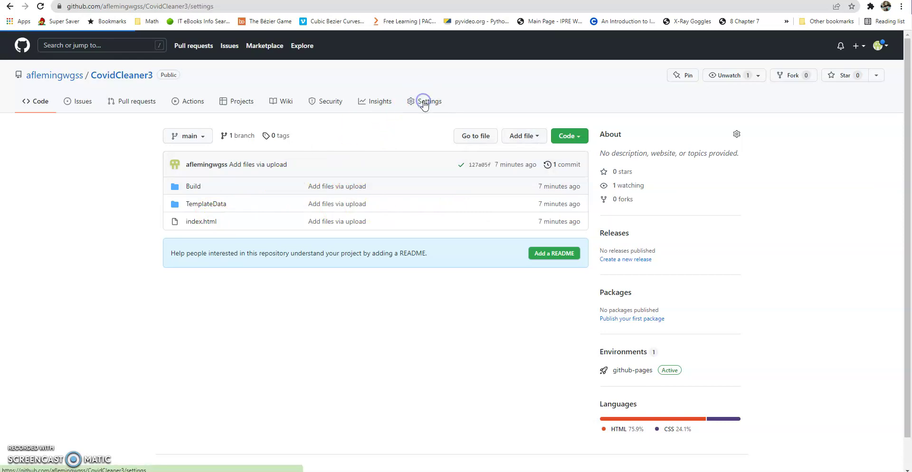
left_click(230, 290)
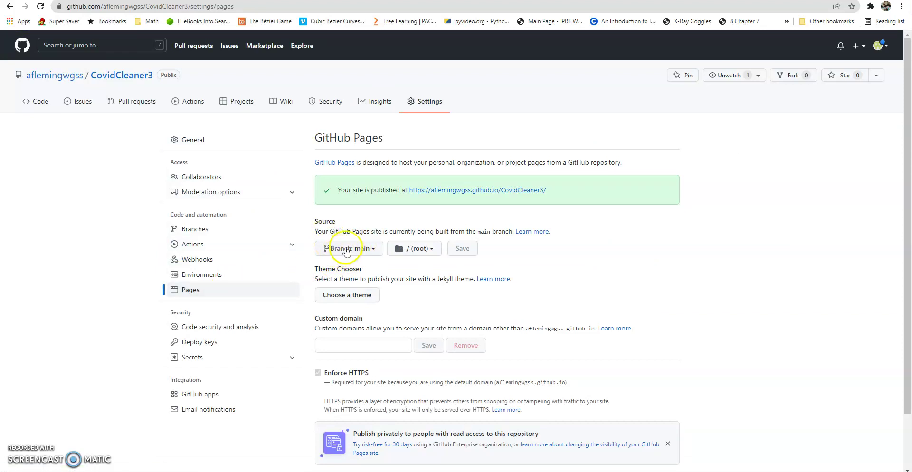
left_click(370, 249)
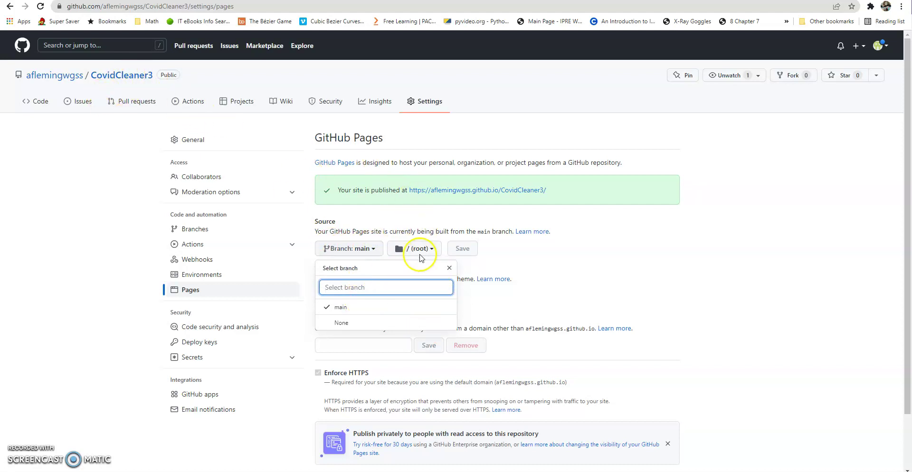
left_click(418, 251)
left_click(419, 254)
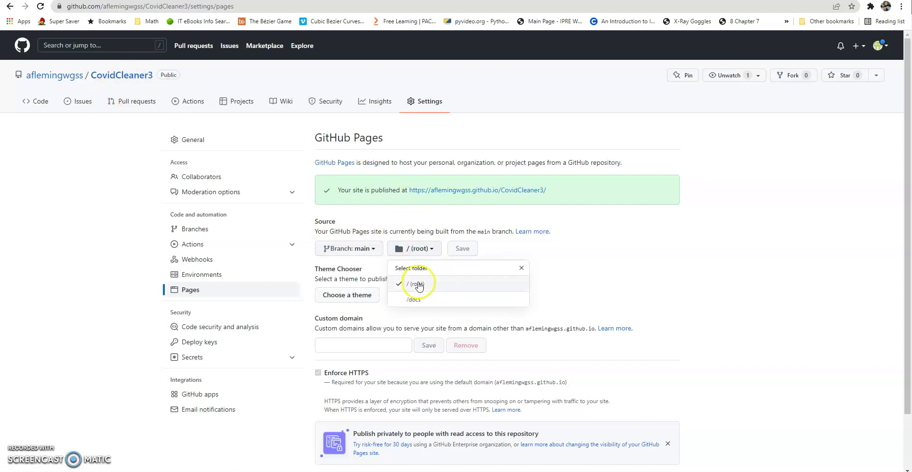
left_click(418, 284)
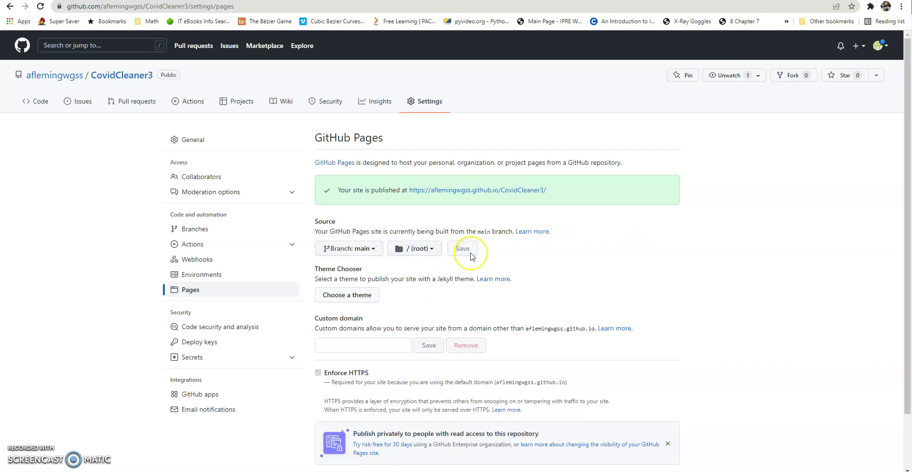